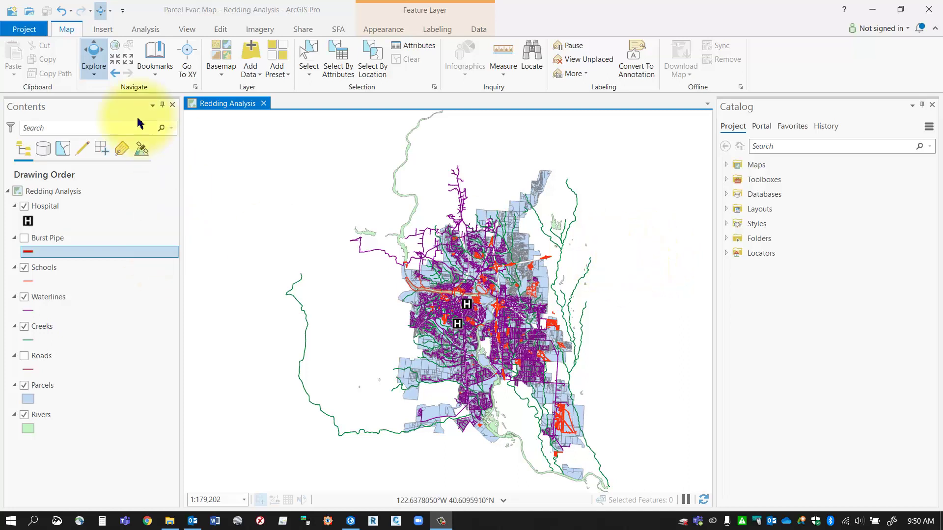
Zoom to the 'Yikes! A Pipe Burst!' bookmark and toggle Waterlines off and on to compare.
left_click(154, 63)
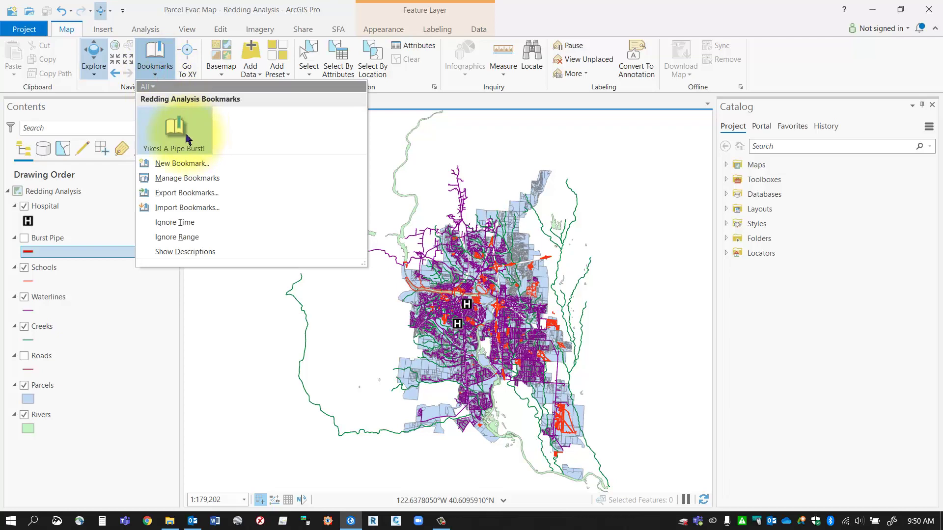
left_click(187, 139)
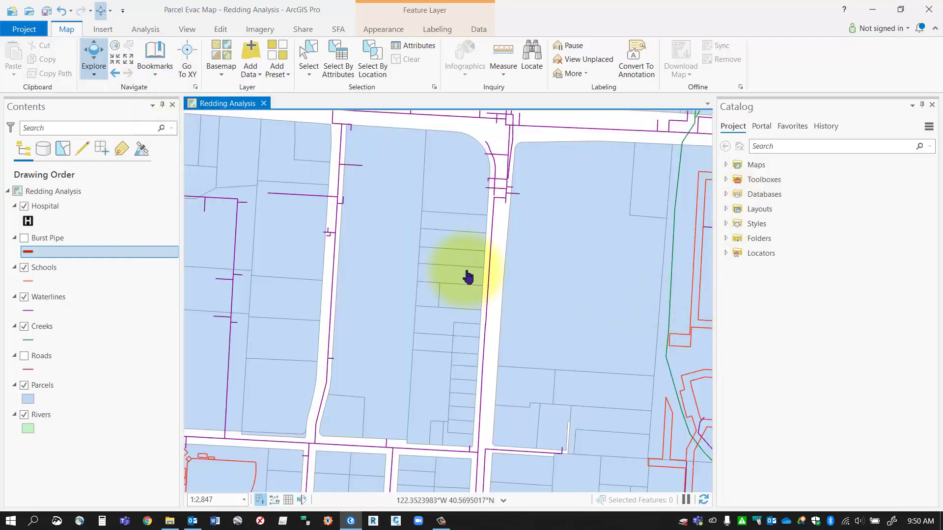
left_click(25, 298)
left_click(25, 297)
left_click(25, 298)
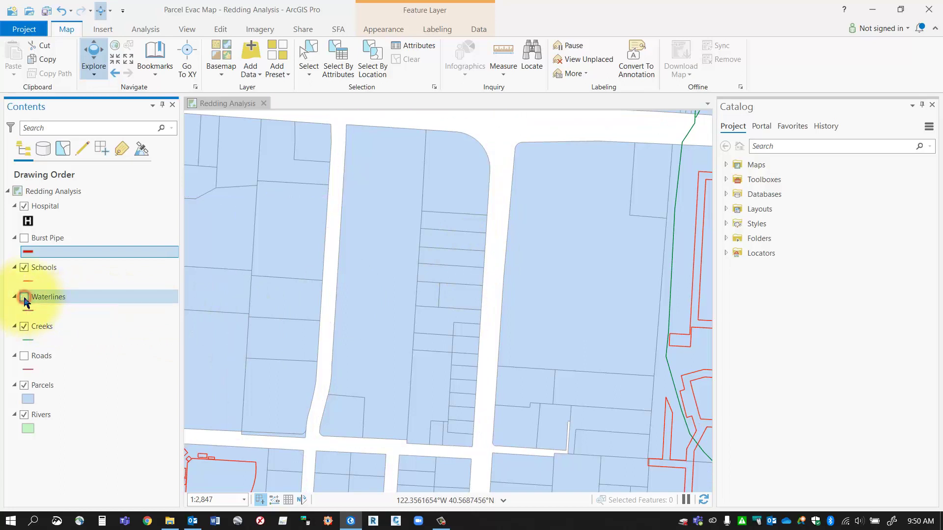
left_click(24, 298)
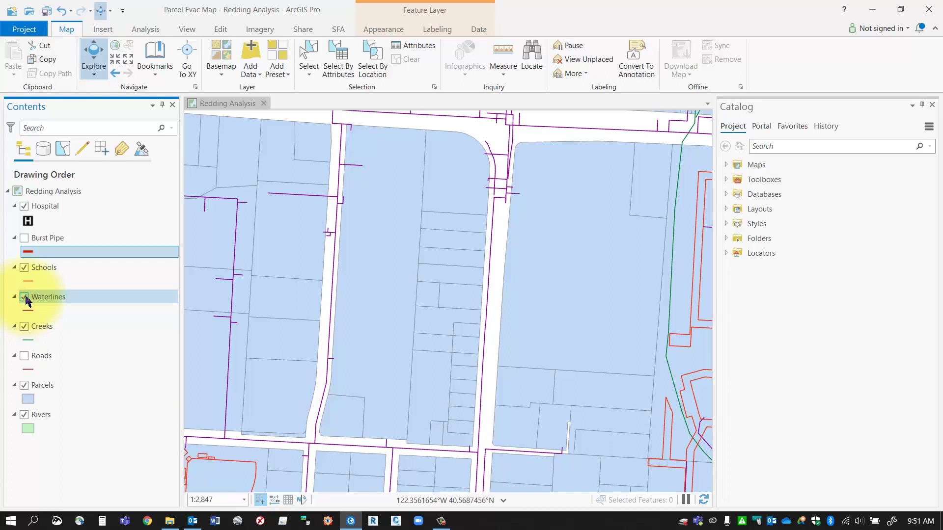
Show the Burst Pipe layer as a red line, then toggle Parcels off and on to compare.
left_click(25, 240)
left_click(25, 241)
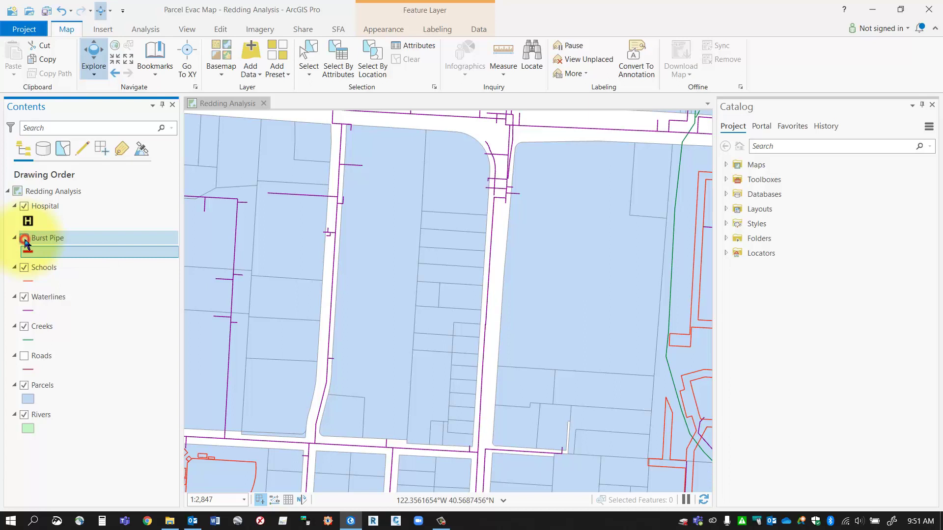
left_click(24, 240)
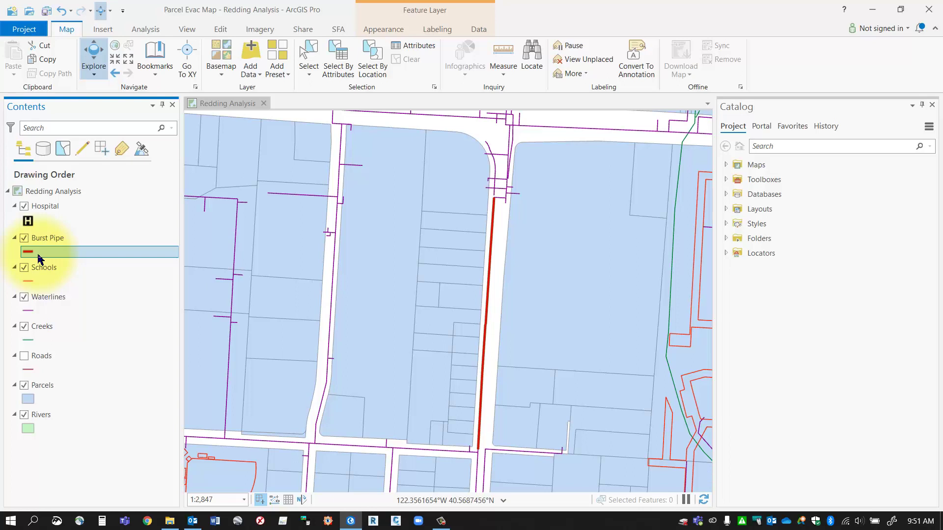
left_click(25, 386)
left_click(25, 386)
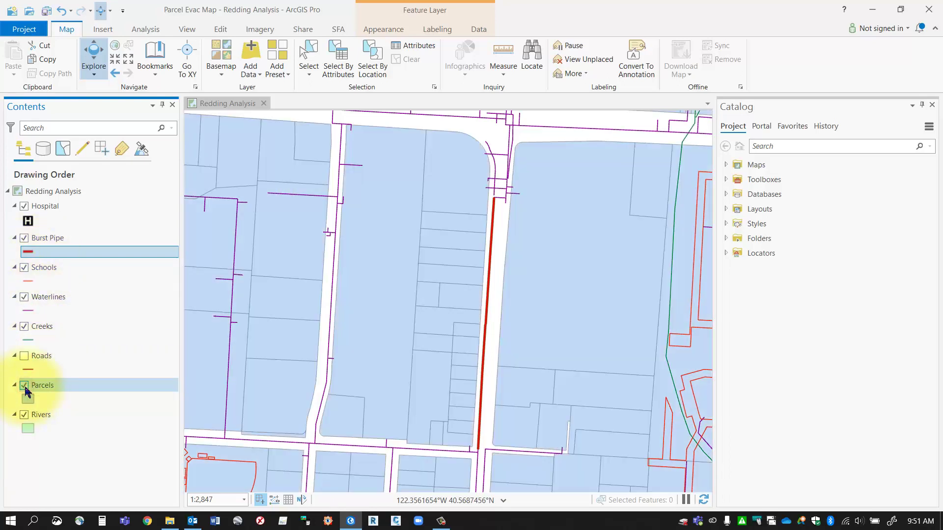
left_click(25, 386)
left_click(25, 386)
left_click(24, 386)
left_click(25, 386)
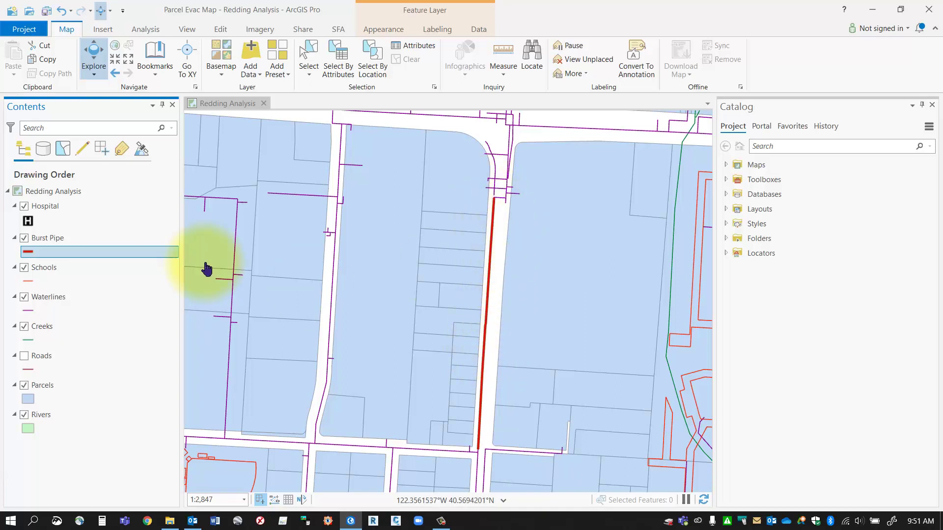
left_click(24, 238)
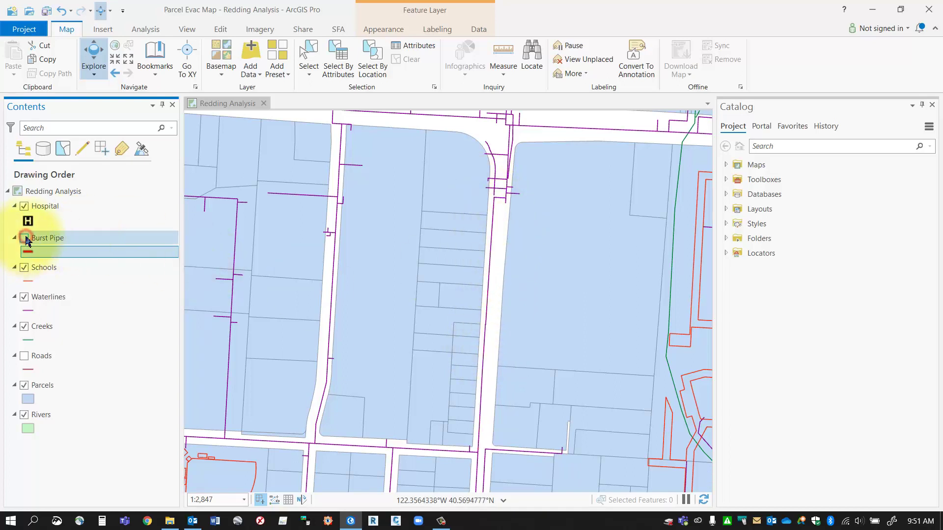
left_click(24, 238)
left_click(24, 238)
left_click(24, 239)
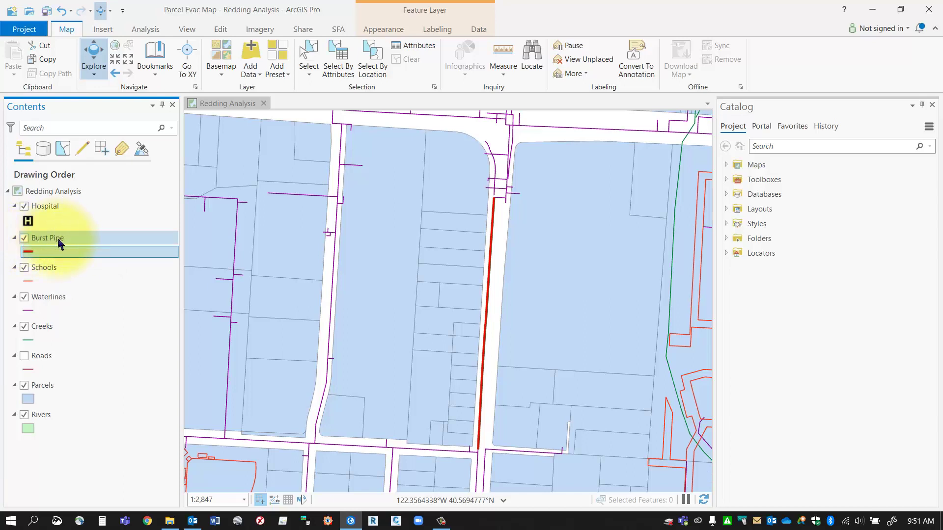
Expand the Analysis tools gallery to list all tools, including Buffer under Determine Proximity.
left_click(146, 31)
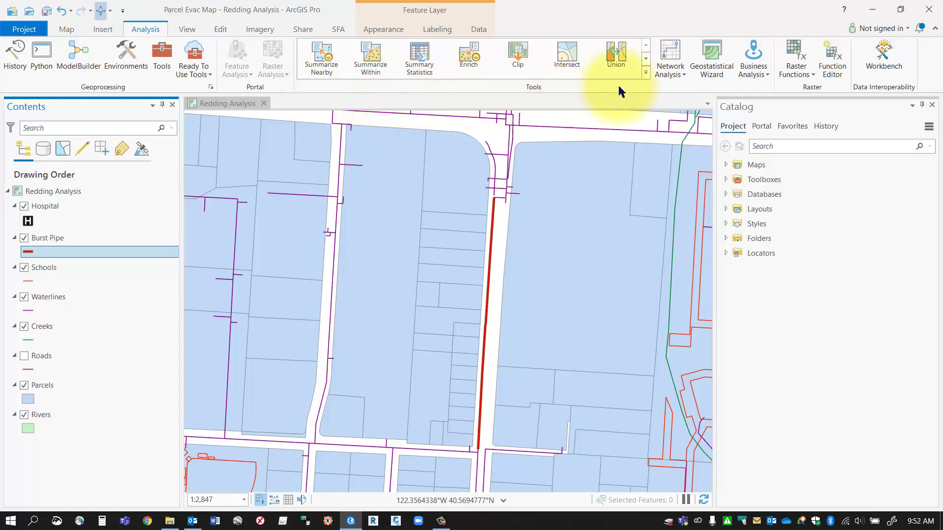
left_click(646, 73)
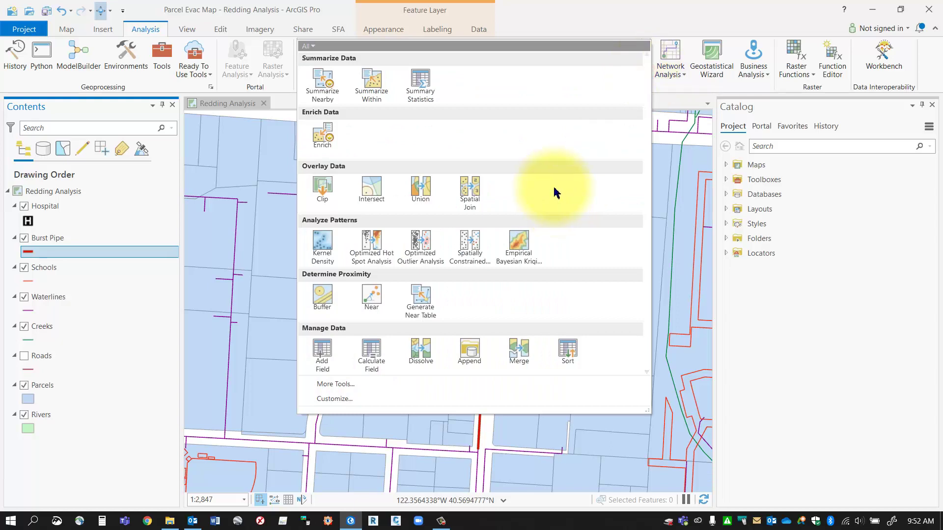
left_click(567, 18)
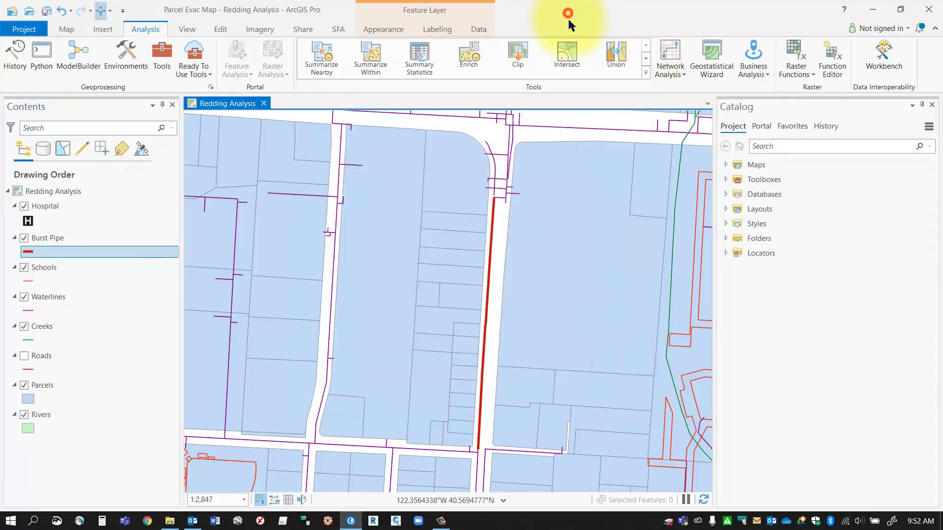
left_click(162, 66)
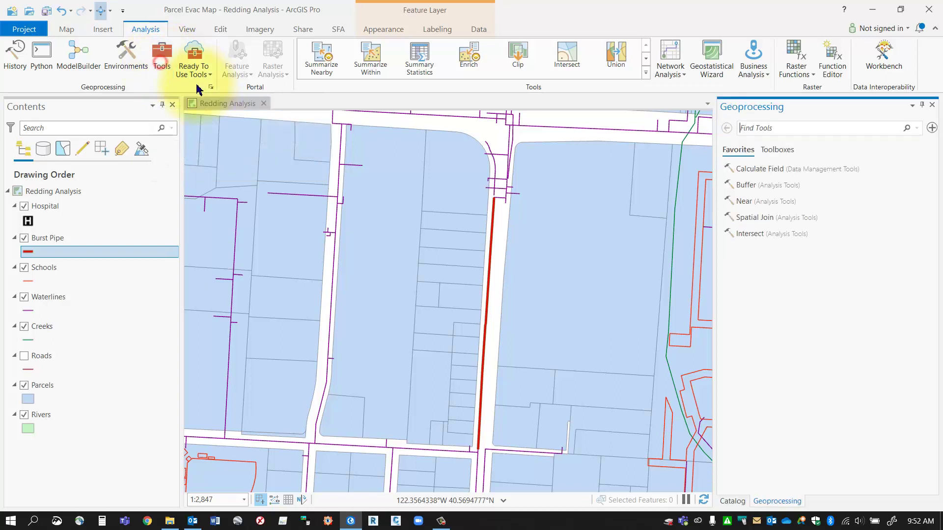
left_click(769, 129)
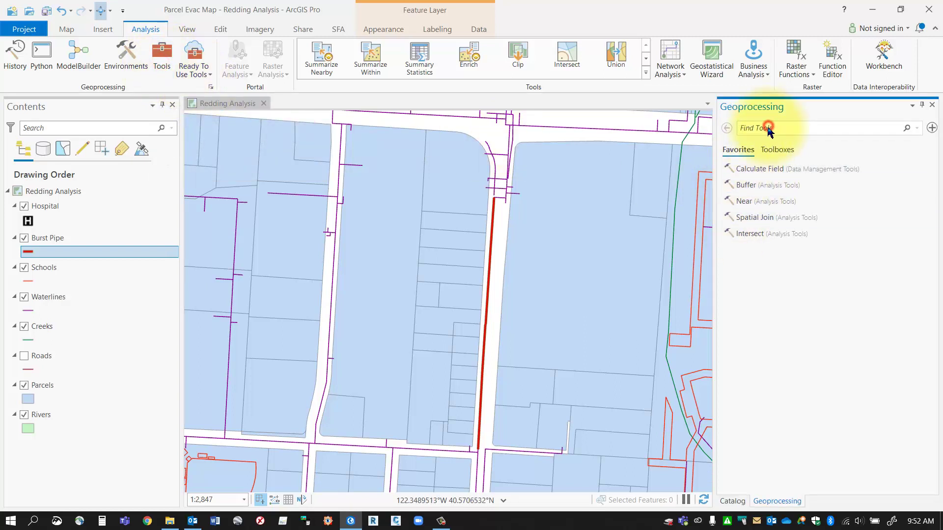
left_click(932, 104)
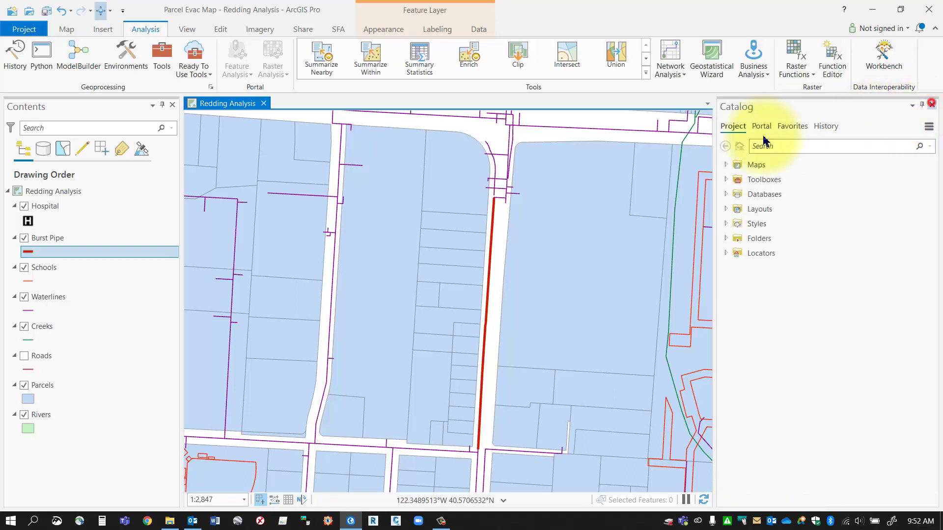
left_click(646, 73)
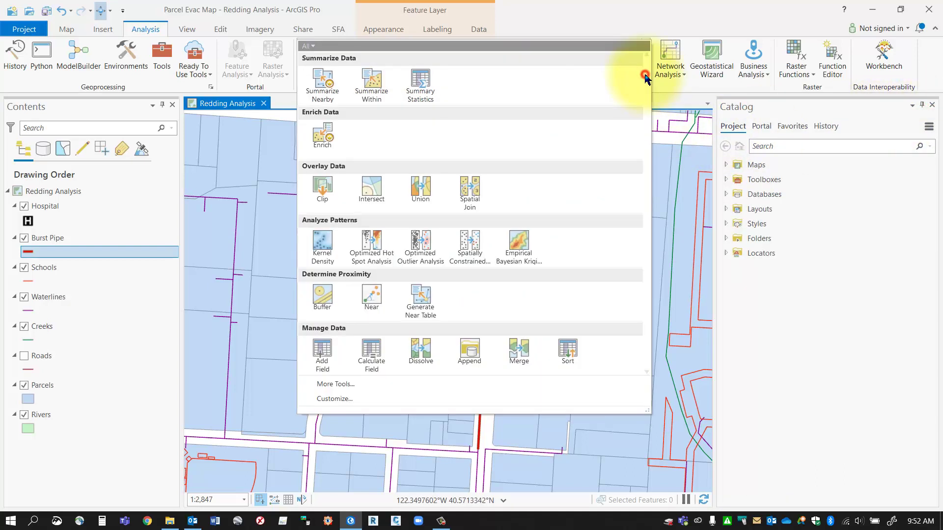
Start the Buffer tool with Burst Pipe as input and BurstPipe_Buffer as the output feature class.
left_click(324, 301)
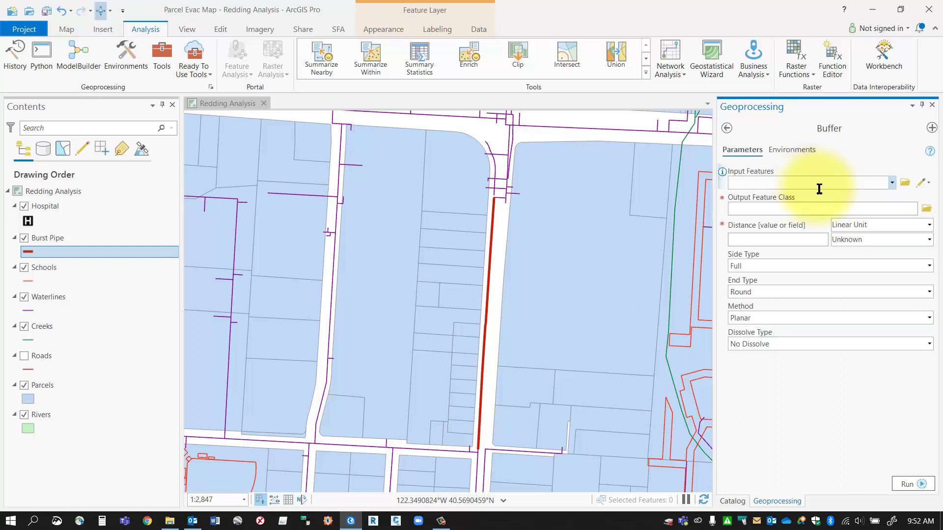
left_click(891, 185)
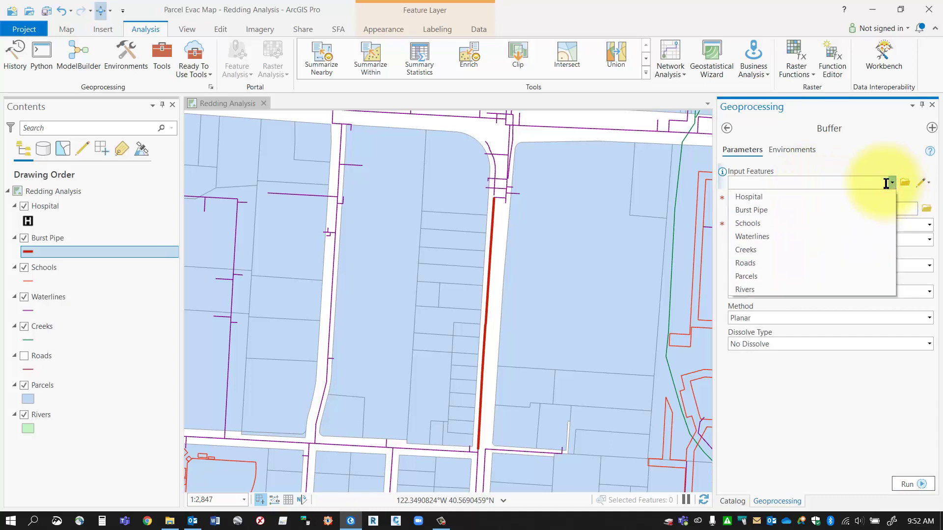
left_click(750, 211)
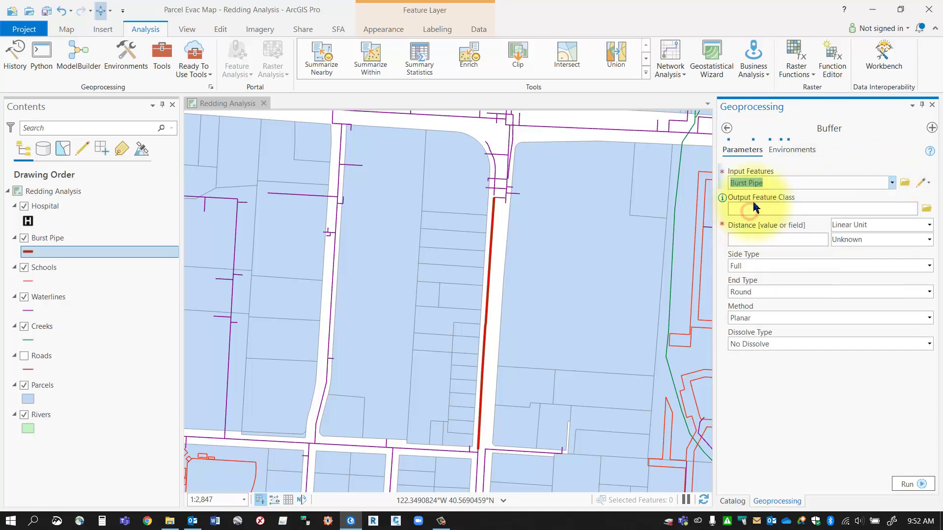
left_click(792, 210)
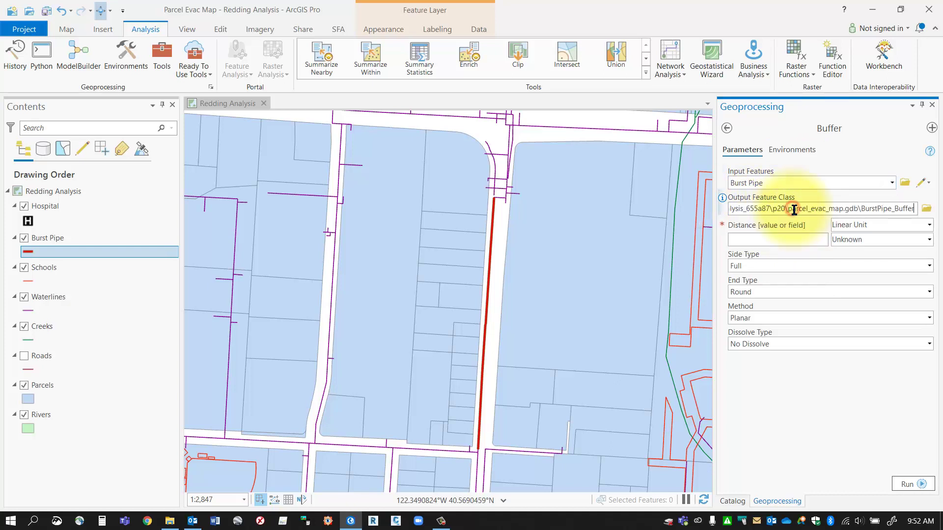
left_click(779, 241)
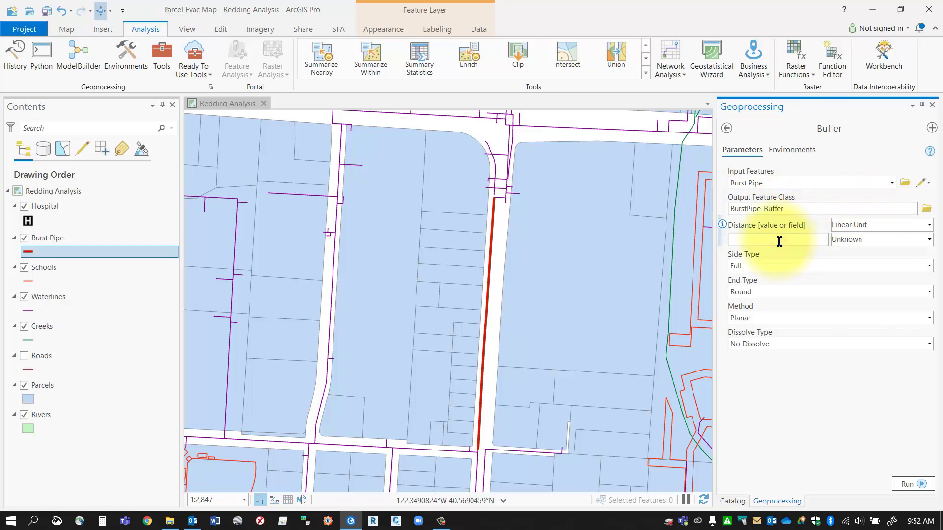
Set the buffer distance to a linear unit of 150 Meters.
left_click(850, 225)
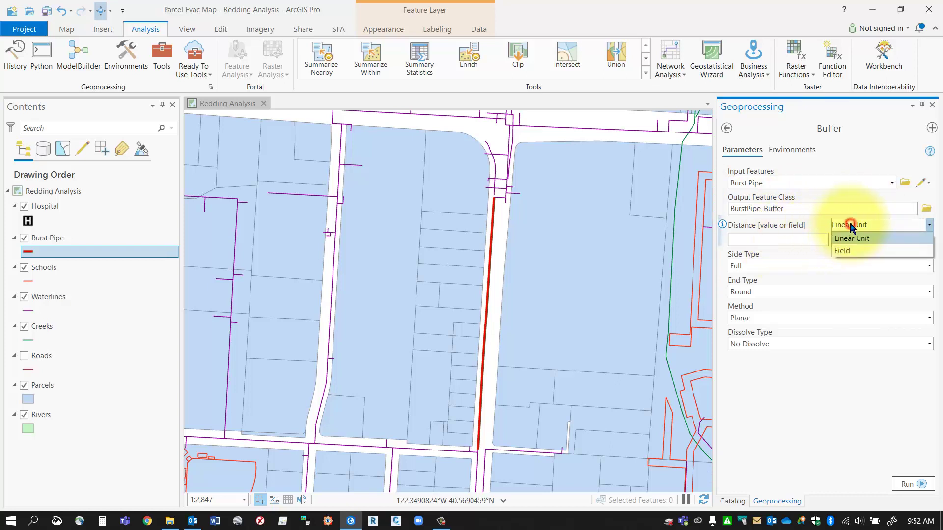
left_click(852, 238)
left_click(853, 241)
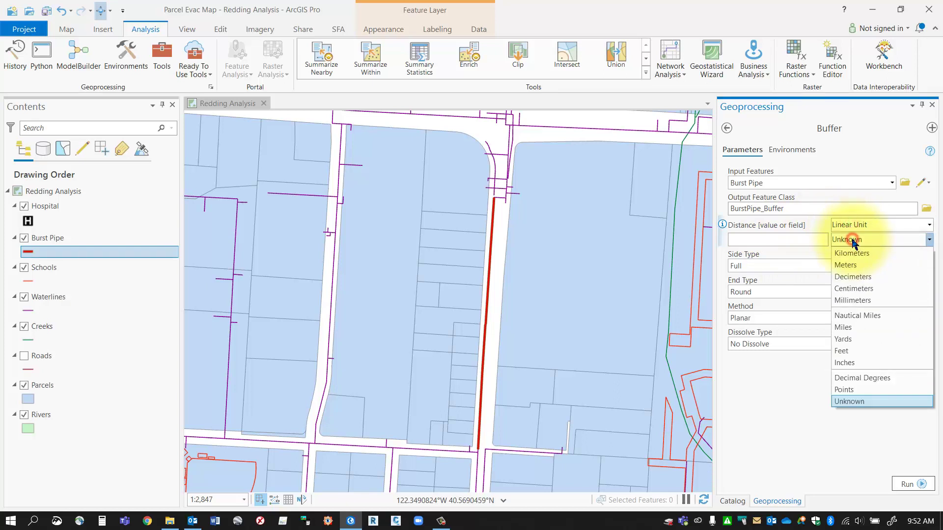
left_click(850, 266)
left_click(787, 241)
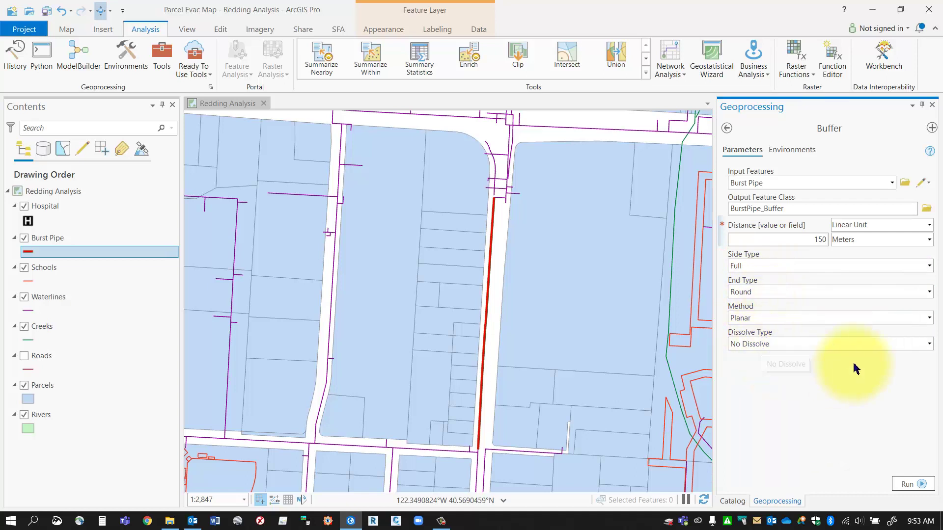
Set Dissolve Type to dissolve all output into a single feature and run the Buffer.
left_click(929, 343)
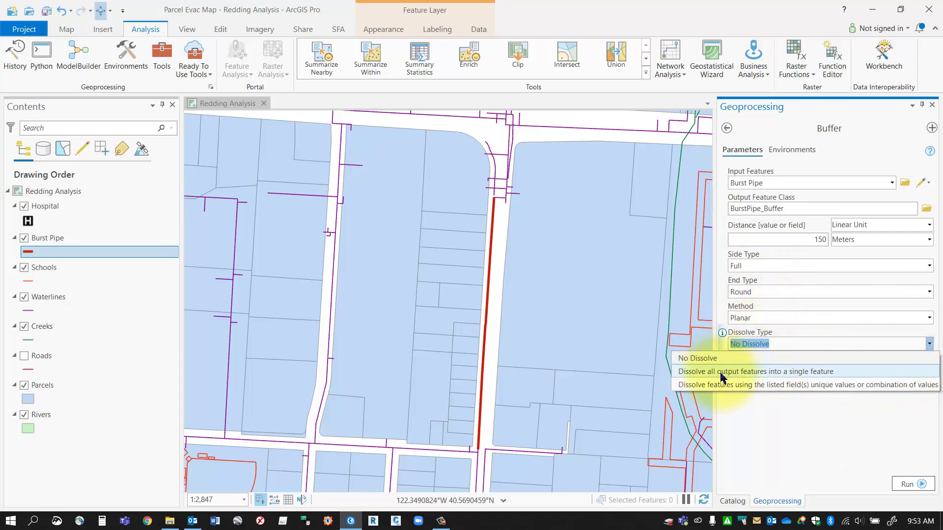
left_click(721, 374)
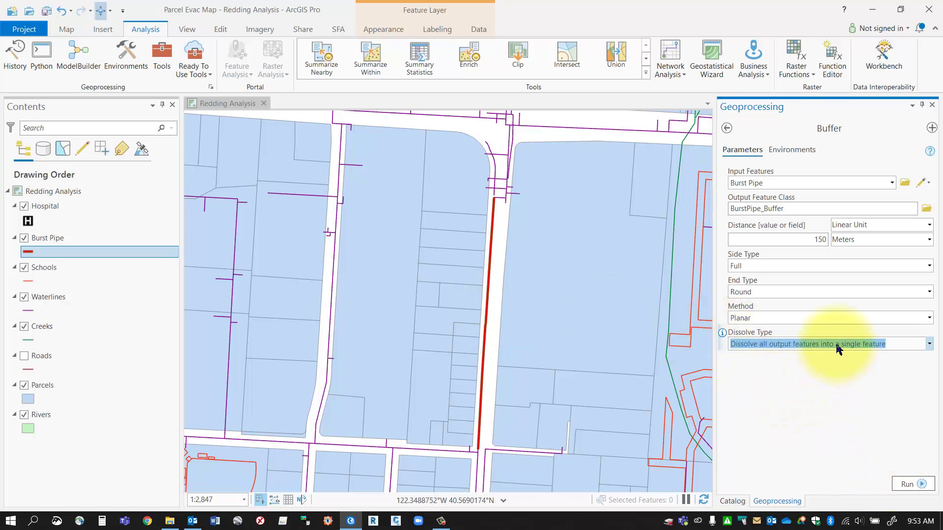
left_click(910, 481)
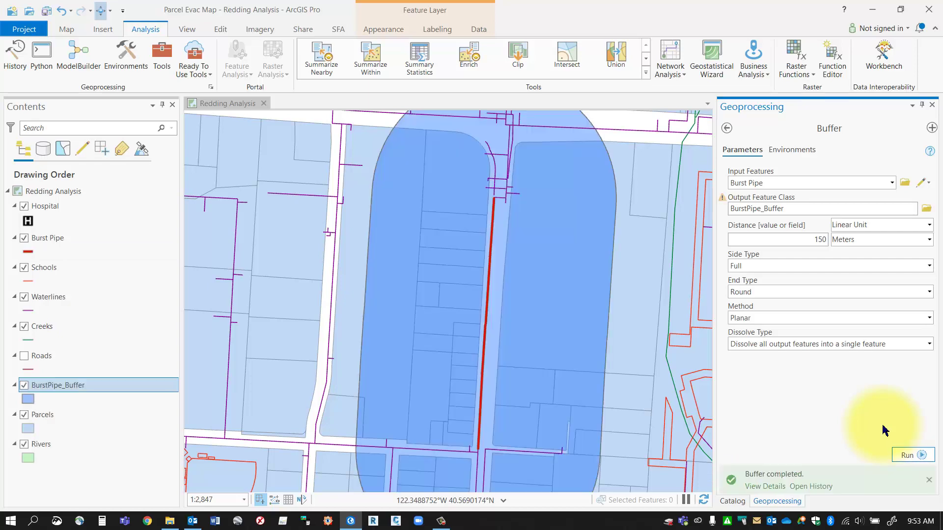
Zoom out and toggle BurstPipe_Buffer and Parcels off and on to compare the 150 m buffer.
scroll(673, 354, "down", 2)
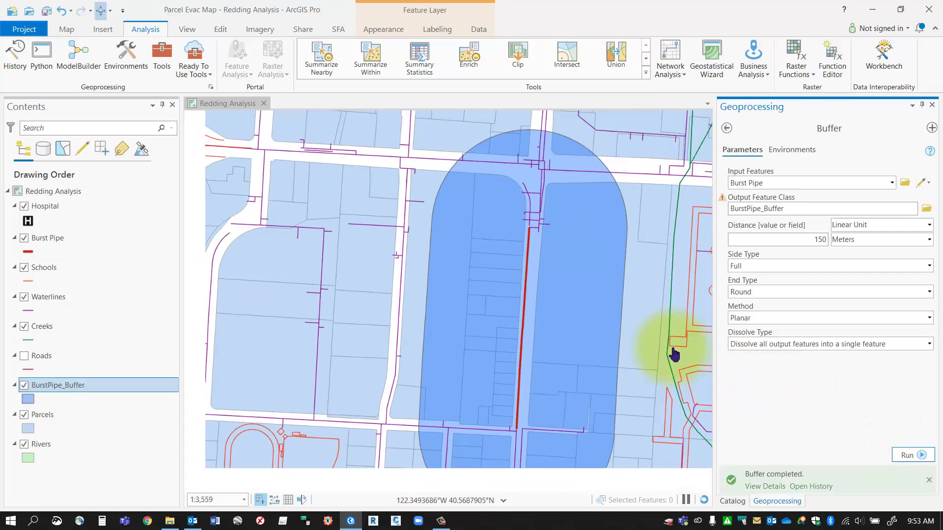
scroll(674, 354, "down", 1)
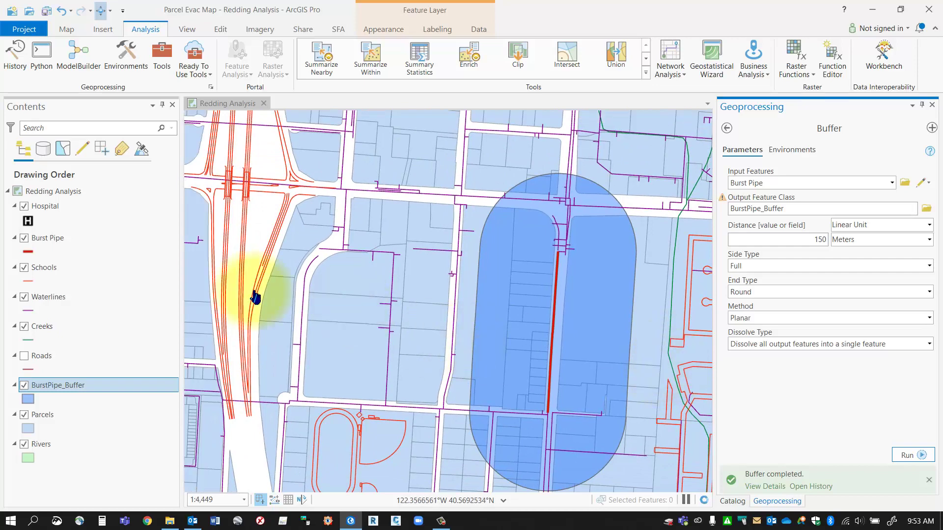
left_click(24, 385)
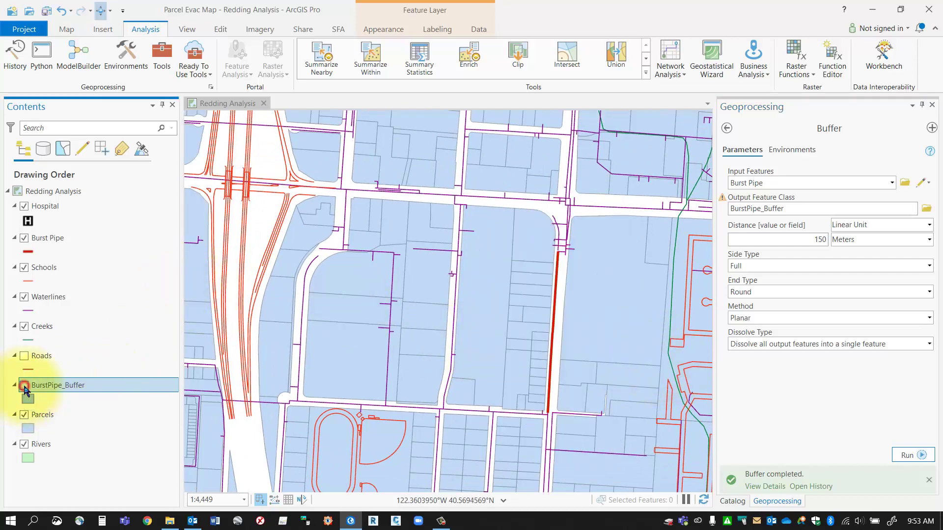
left_click(24, 386)
left_click(24, 386)
left_click(24, 386)
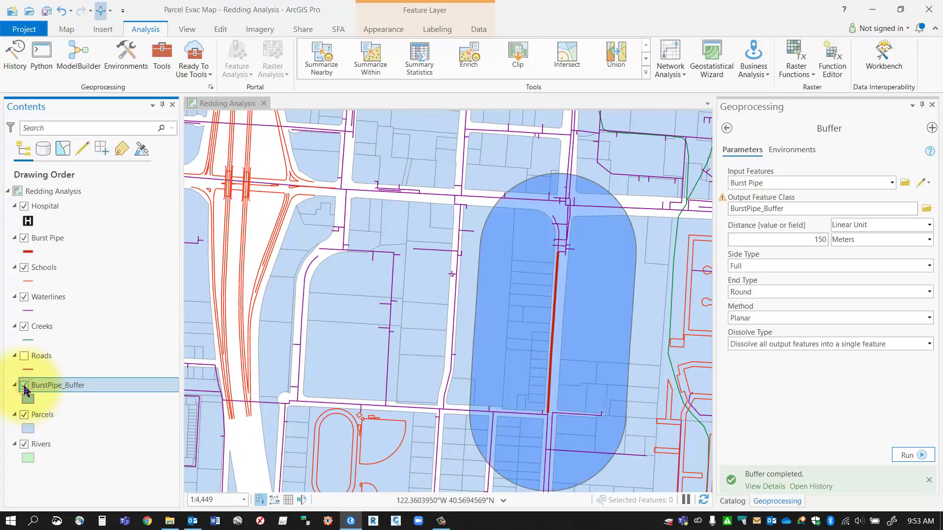
left_click(24, 386)
left_click(24, 386)
left_click(24, 385)
left_click(24, 415)
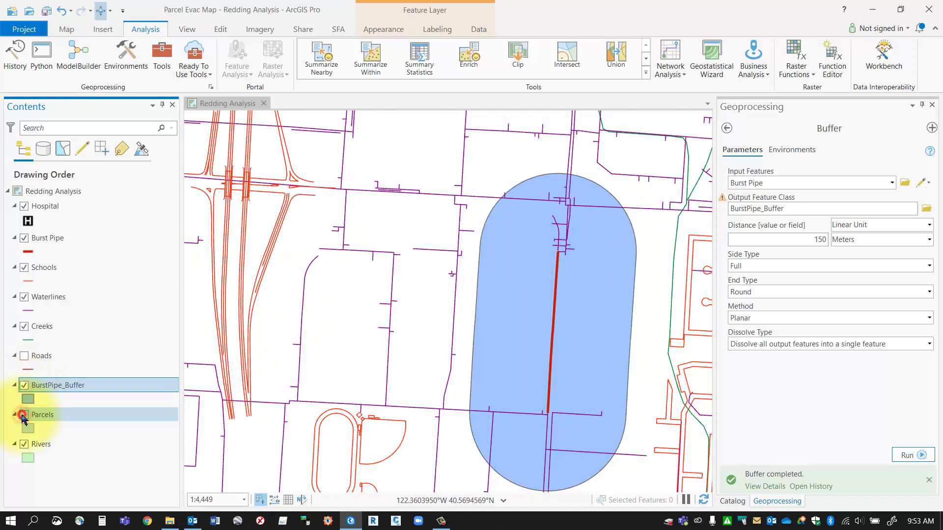
left_click(23, 415)
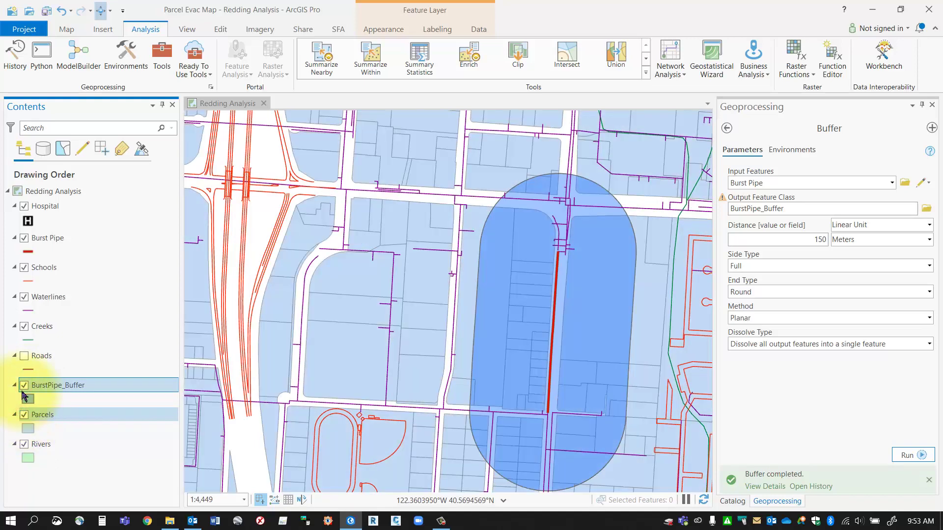
Turn off the Creeks, Waterlines and Schools layers.
left_click(25, 328)
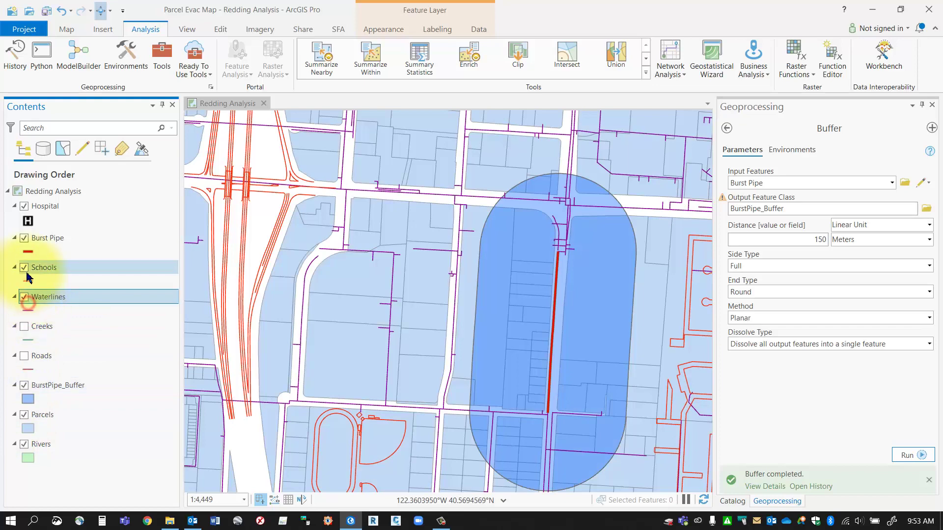
left_click(25, 298)
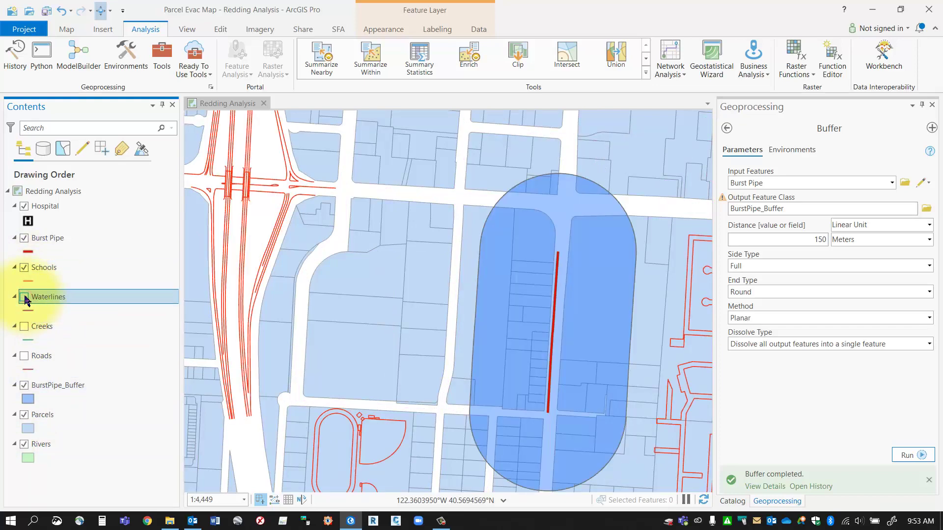
left_click(25, 298)
left_click(24, 268)
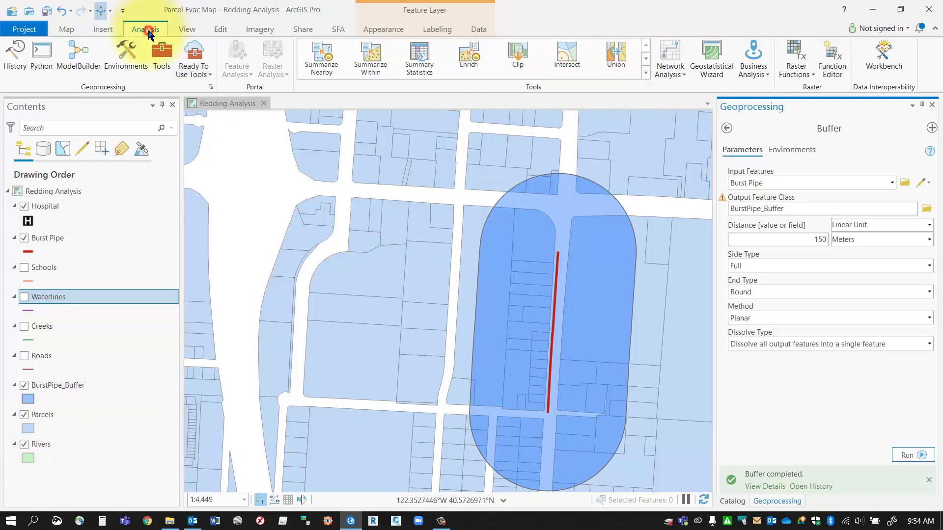
Expand the Analysis tools gallery and choose Intersect.
left_click(646, 73)
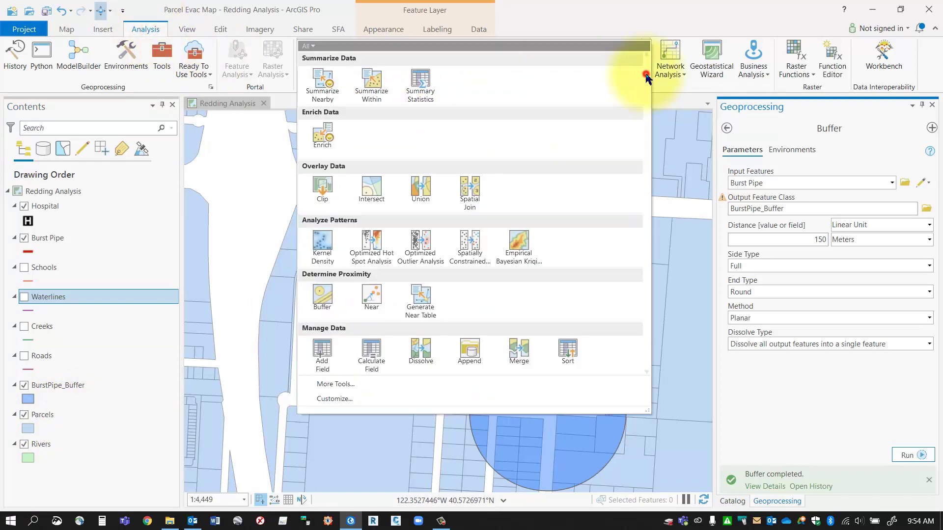
left_click(373, 202)
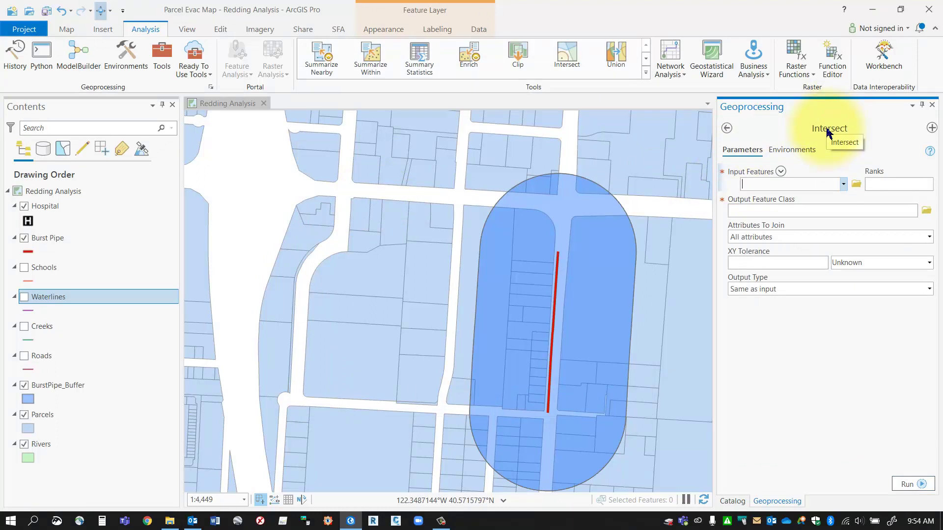
Intersect BurstPipe_Buffer with Parcels into BurstPipe_Buffer_Intersect and run the tool.
left_click(844, 185)
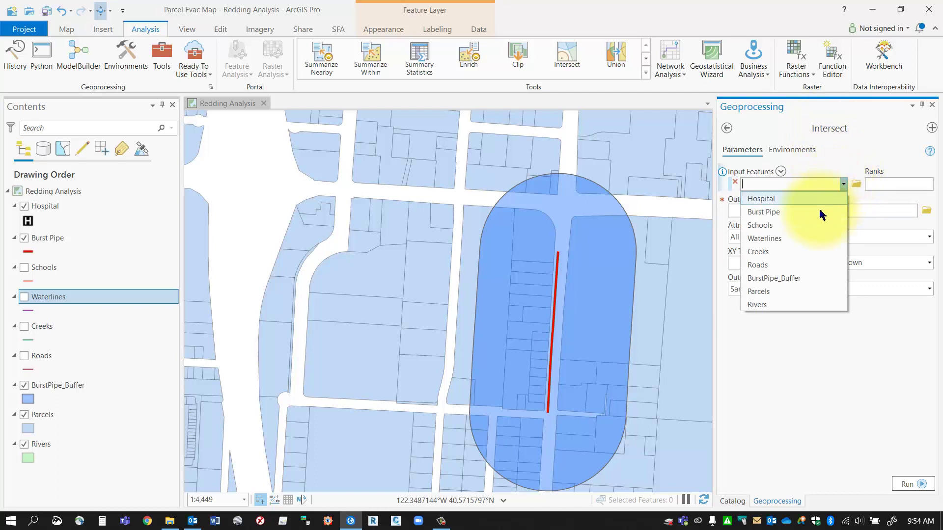
left_click(800, 278)
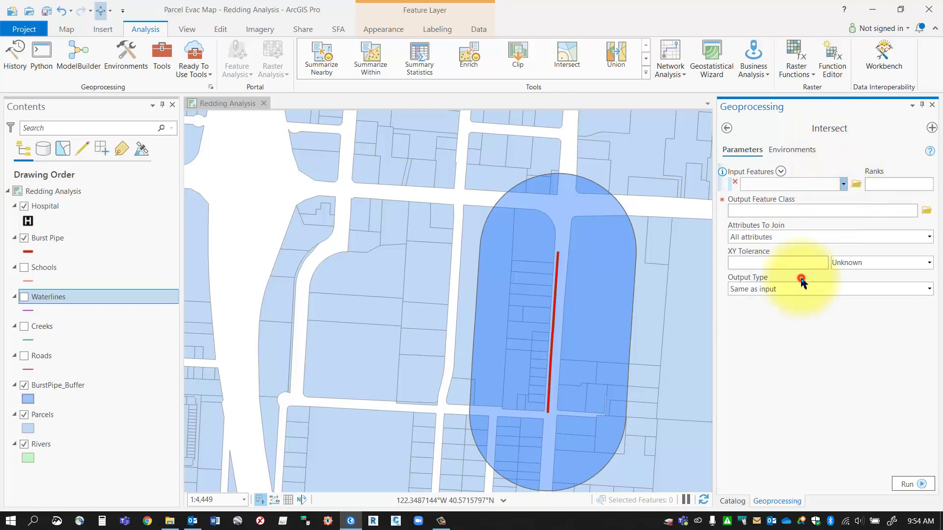
left_click(844, 201)
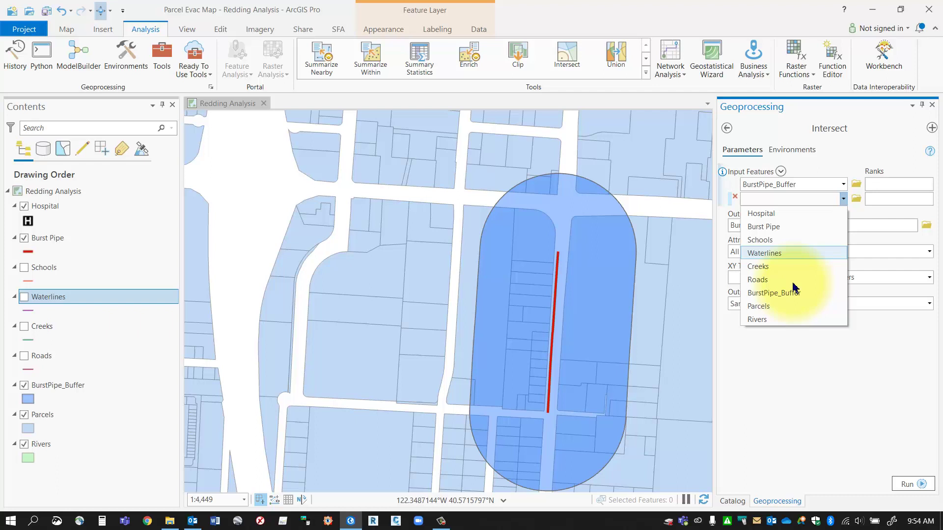
left_click(782, 306)
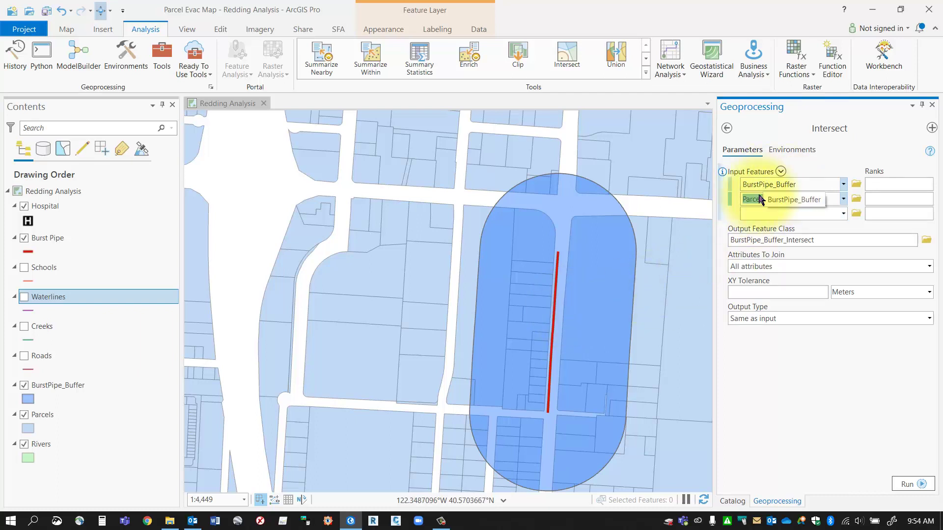
left_click(828, 242)
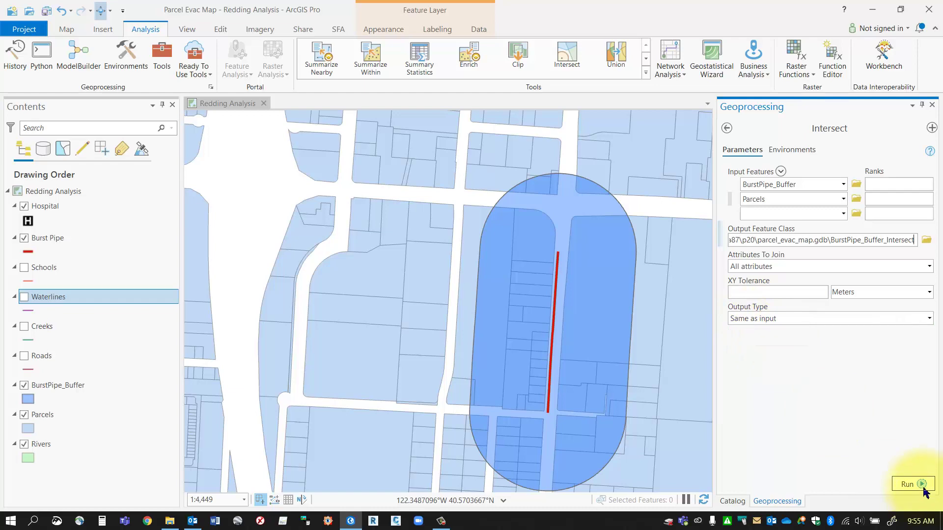
left_click(909, 484)
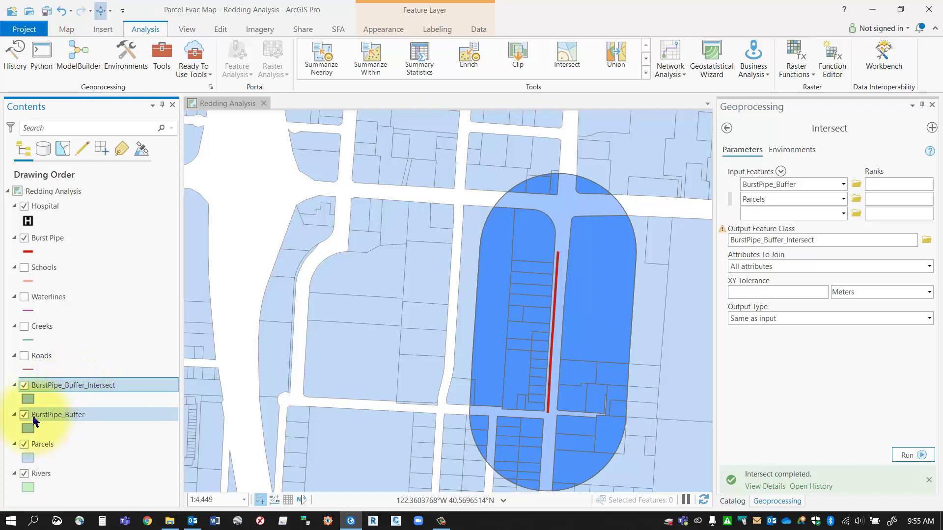
Turn off BurstPipe_Buffer and Parcels, keeping BurstPipe_Buffer_Intersect visible around the burst pipe.
left_click(24, 387)
left_click(24, 387)
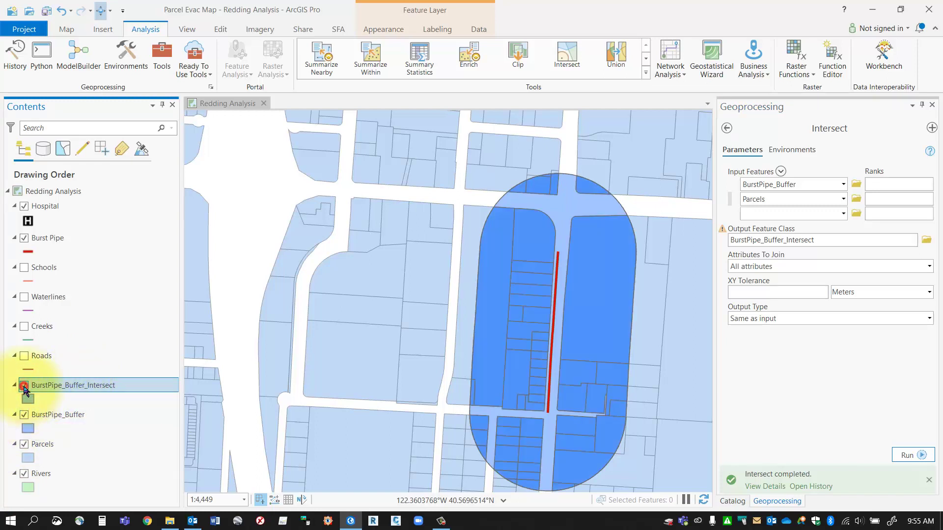
left_click(24, 415)
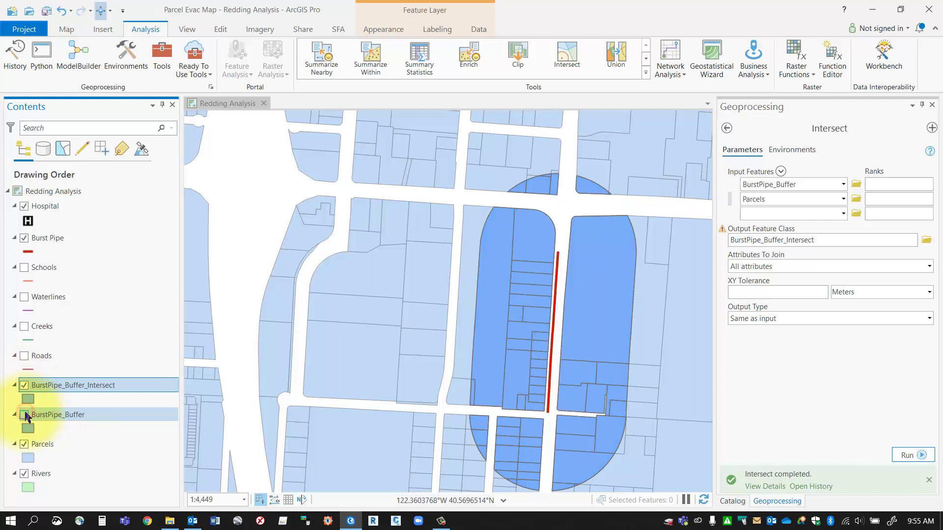
left_click(24, 445)
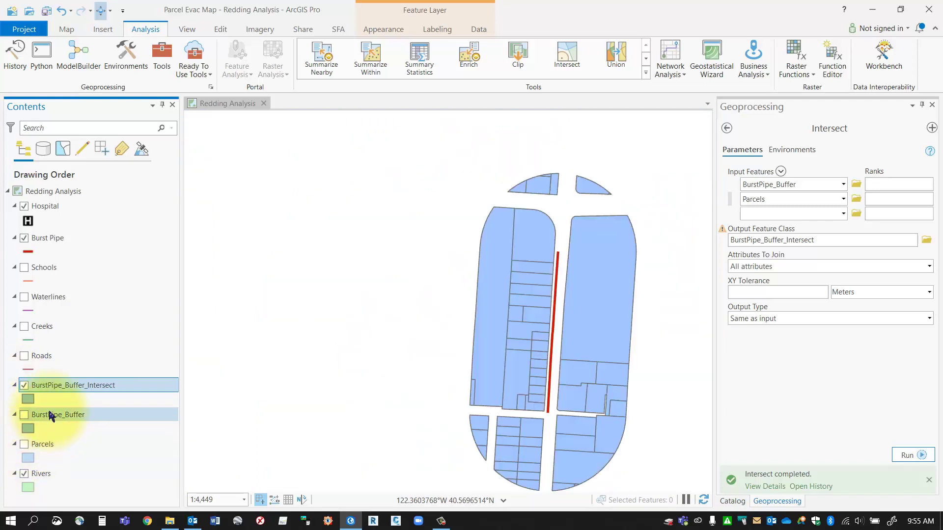
left_click(25, 387)
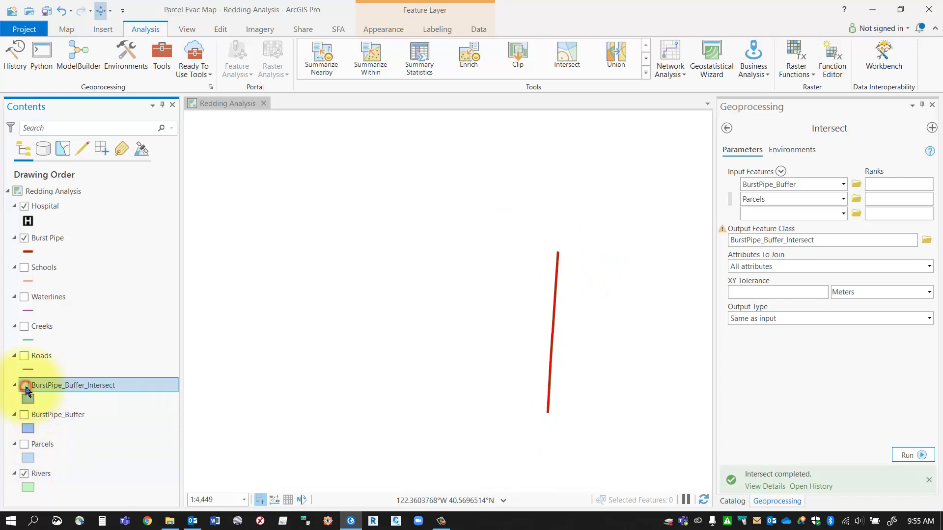
left_click(24, 387)
Open the BurstPipe_Buffer_Intersect attribute table and scroll right to review Shape_Area values.
right_click(60, 387)
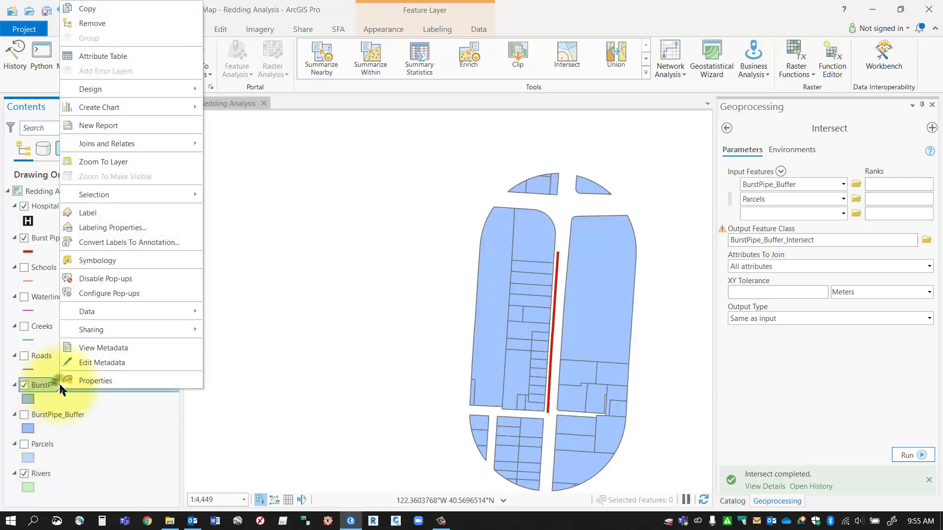
left_click(118, 61)
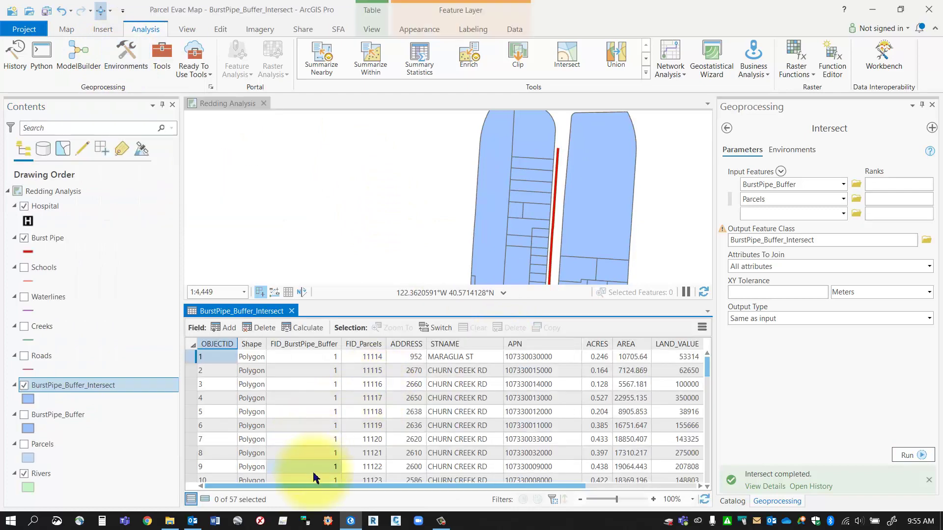
left_click_drag(313, 491, 484, 488)
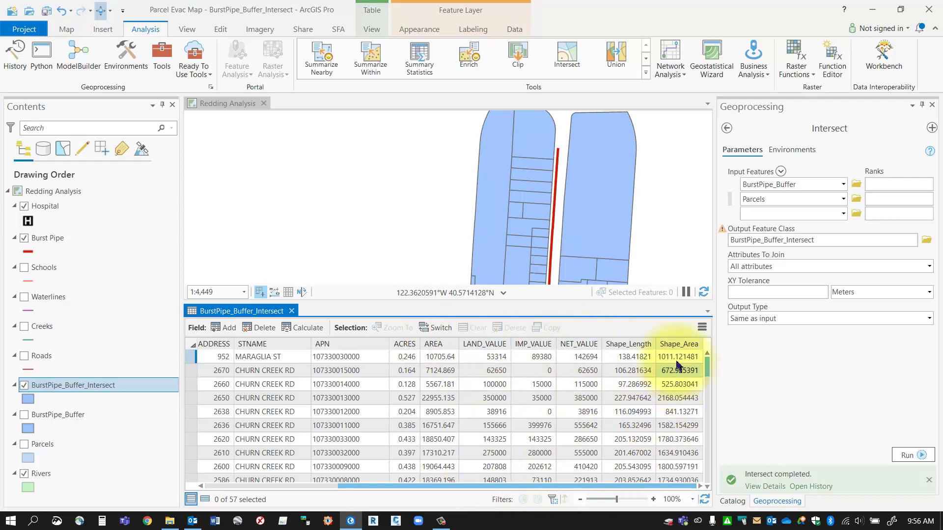
left_click(672, 387)
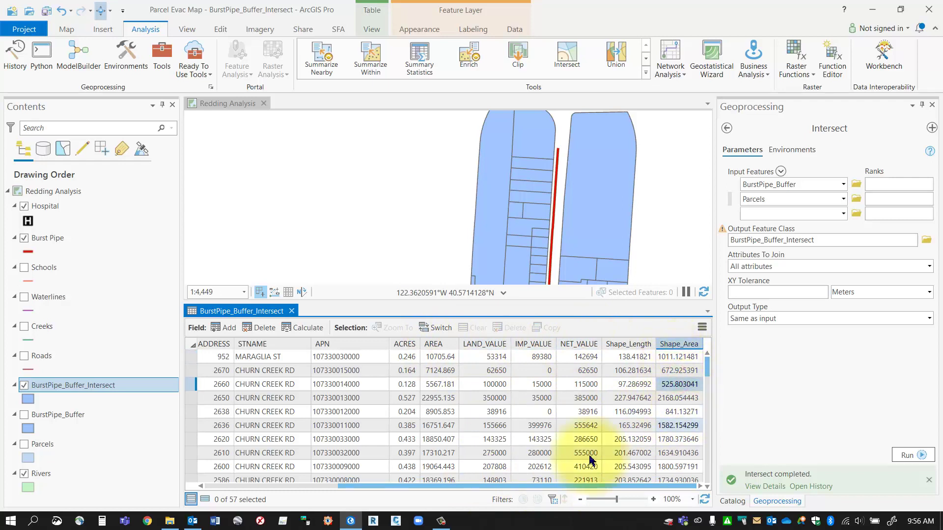